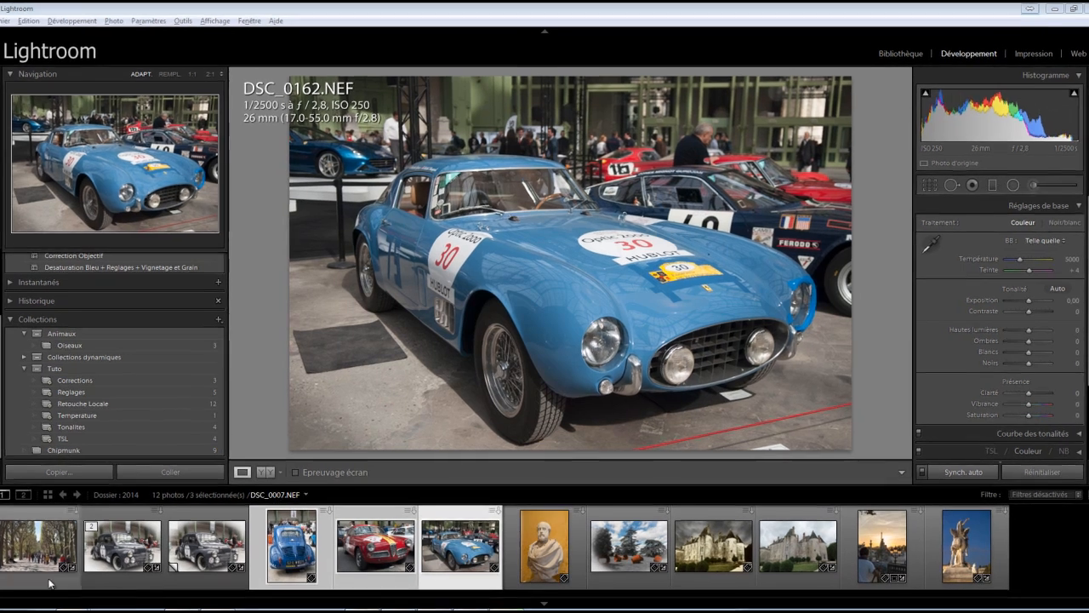
Step: Darken the blue car photo DSC_0112.NEF by setting its exposure to -1.40 and contrast to +20
left_click(217, 562)
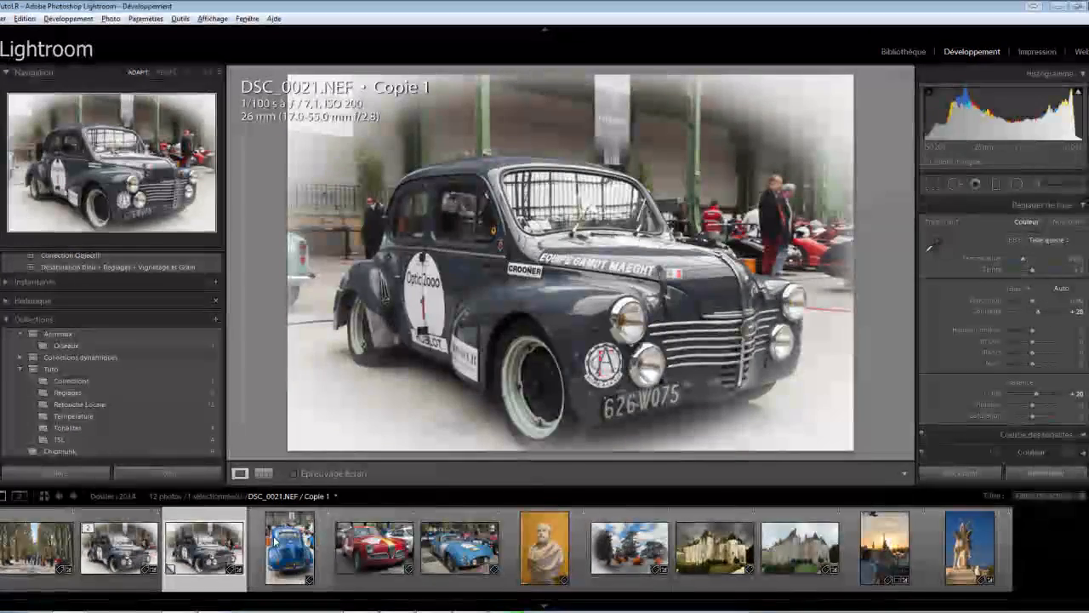
left_click(280, 544)
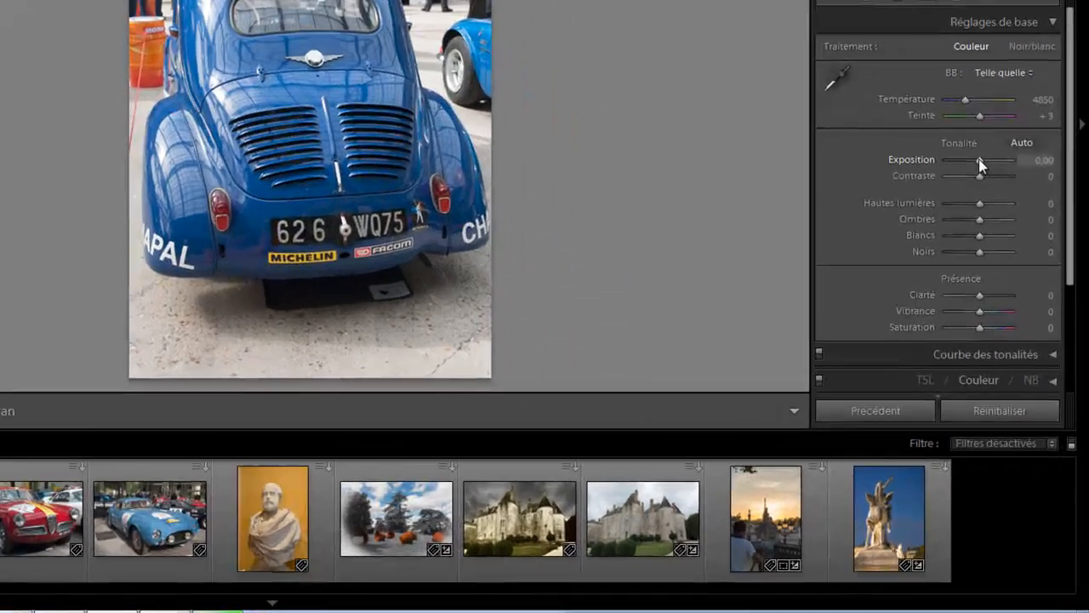
left_click_drag(1031, 299, 1030, 299)
left_click_drag(976, 158, 987, 176)
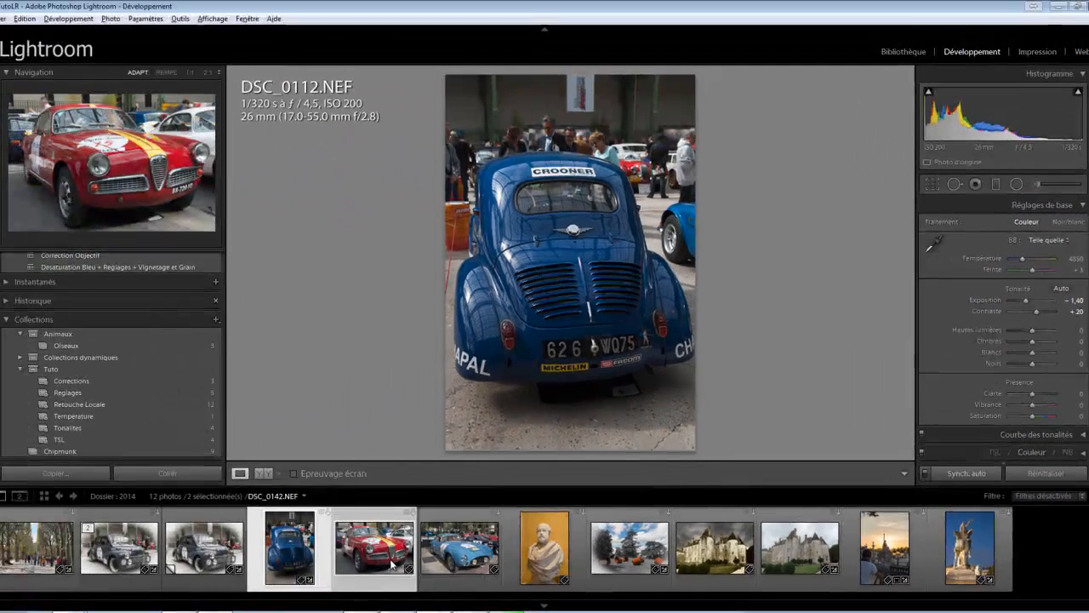
Step: Select the three car photos DSC_0112, DSC_0142 and DSC_0162 together, keeping DSC_0112 as the active photo
left_click(419, 562, "shift")
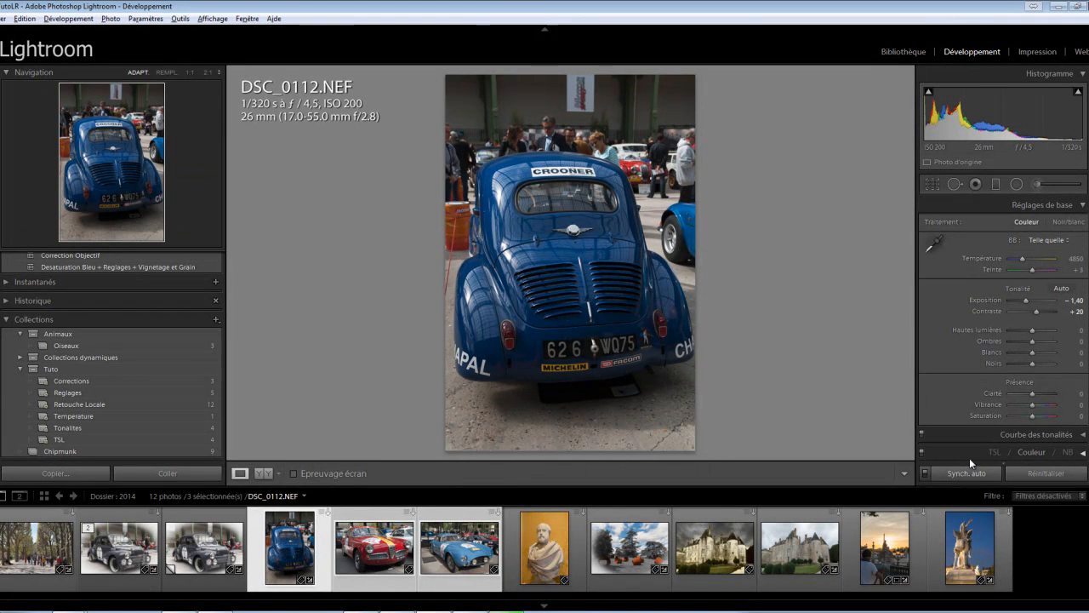
left_click(223, 561)
left_click(272, 563)
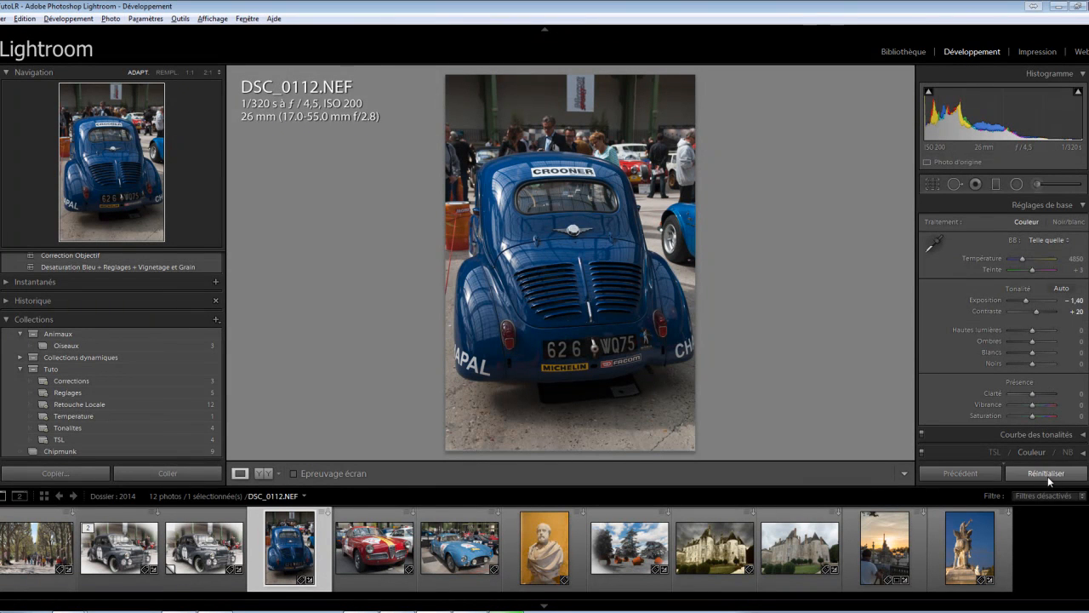
left_click(394, 564, "ctrl")
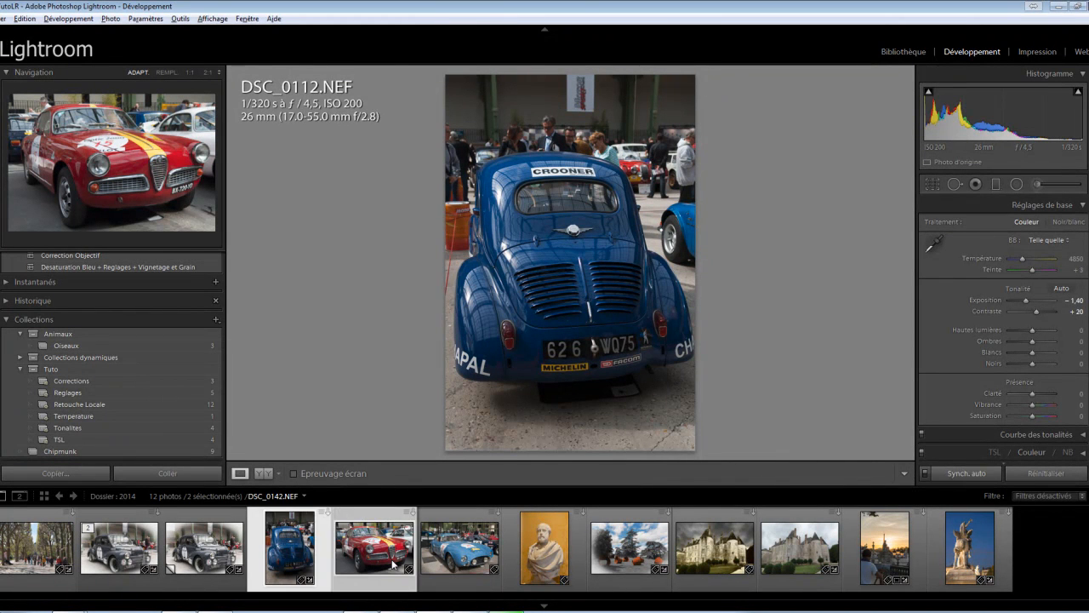
left_click(455, 562, "ctrl")
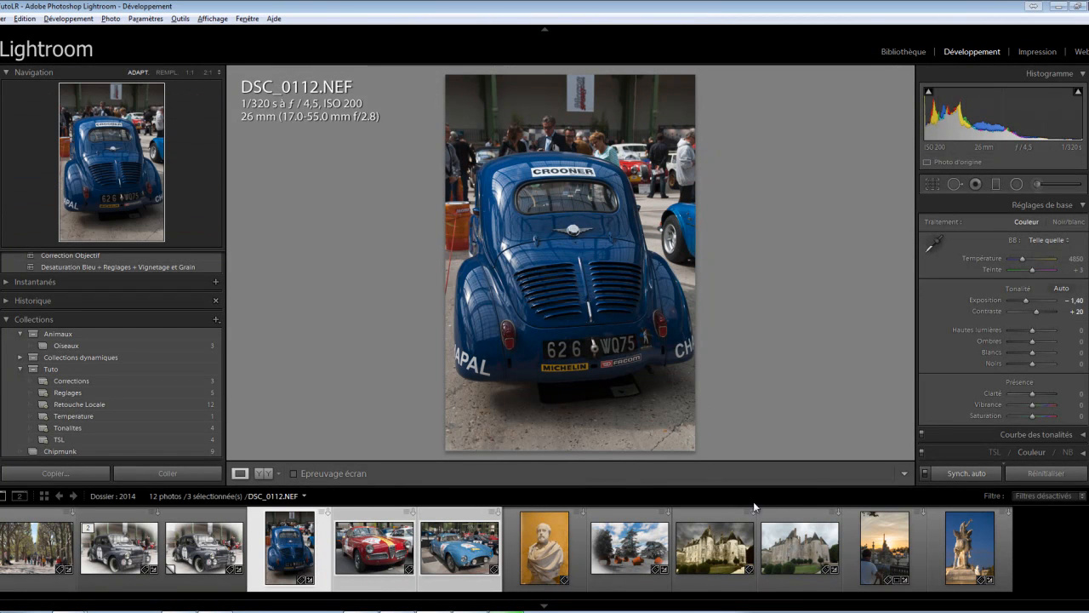
Step: Turn off automatic sync and synchronise only Tonalité simple and Version du processus from DSC_0112 to the other two selected photos
left_click(925, 473)
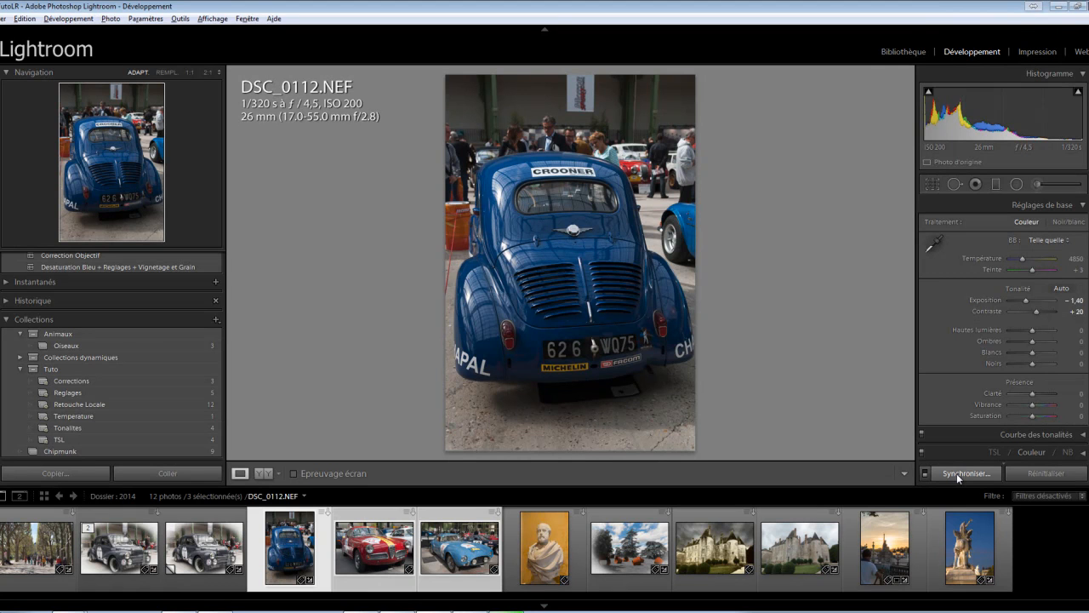
left_click(956, 473)
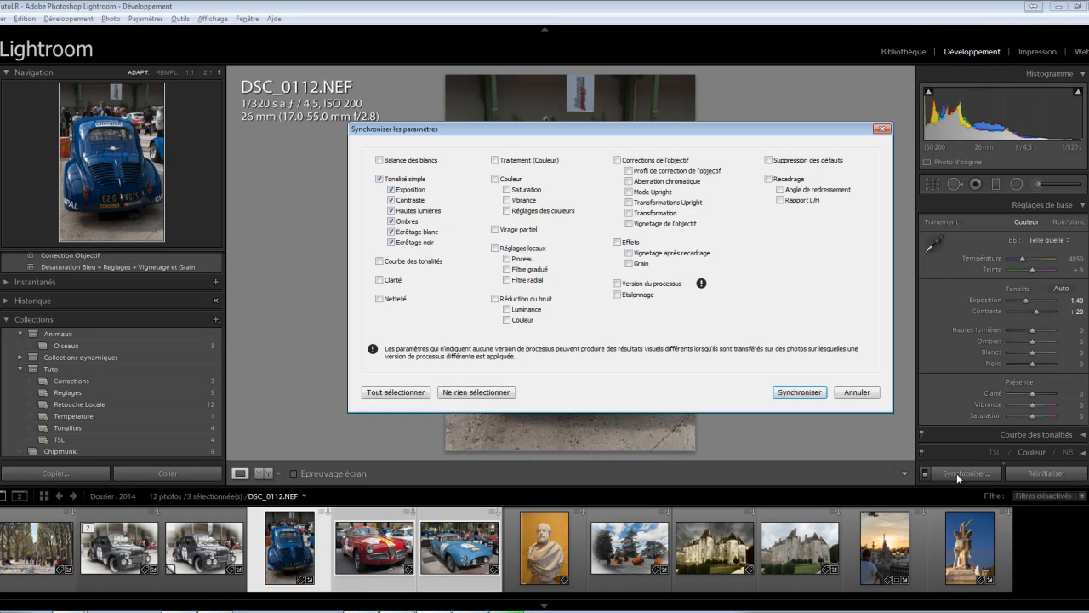
left_click(485, 396)
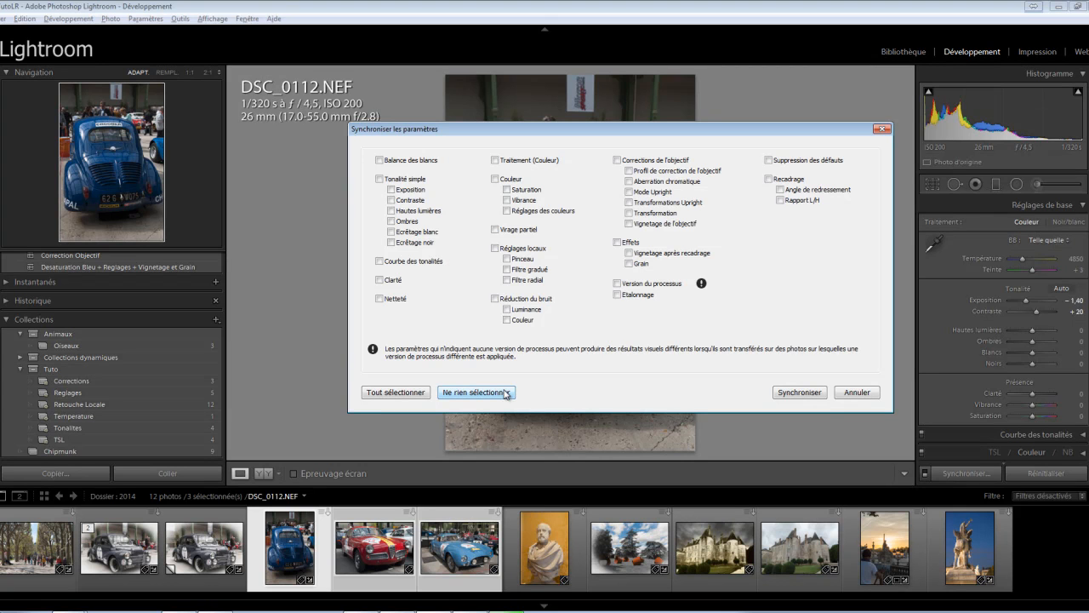
left_click(380, 180)
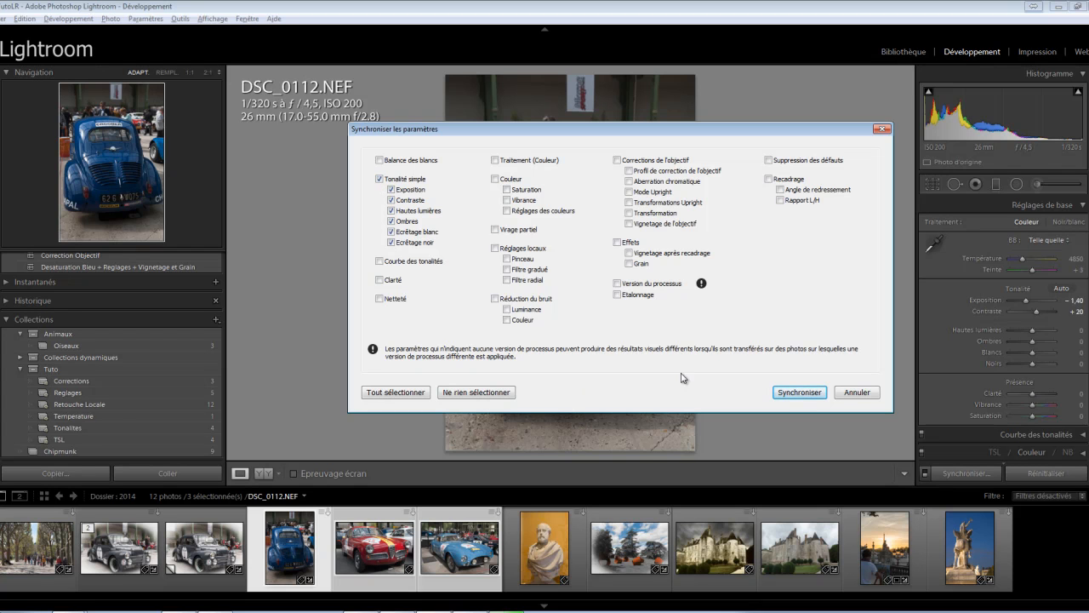
left_click(615, 283)
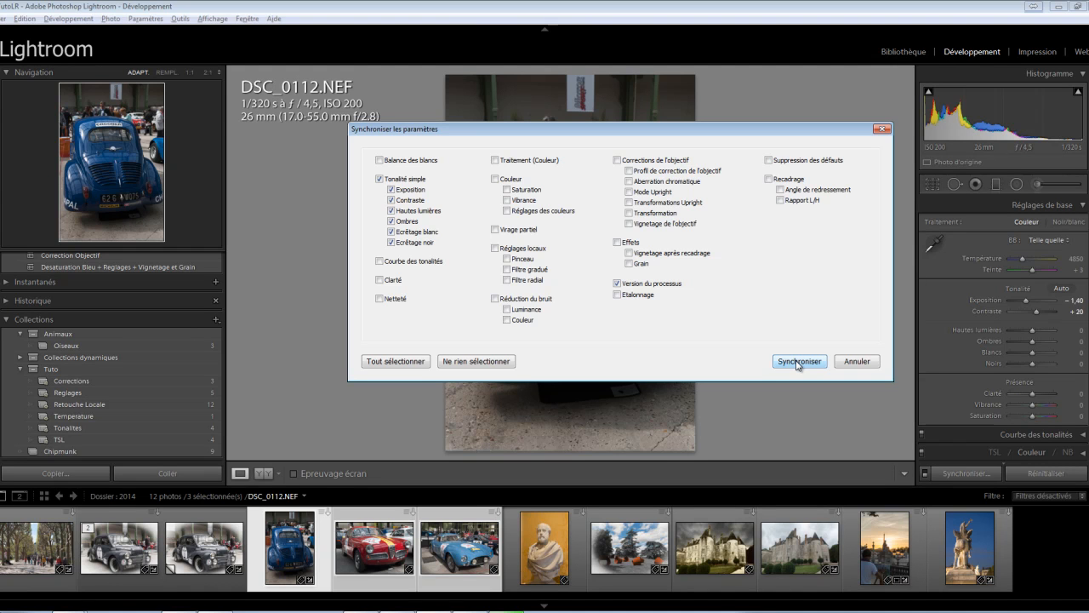
left_click(798, 361)
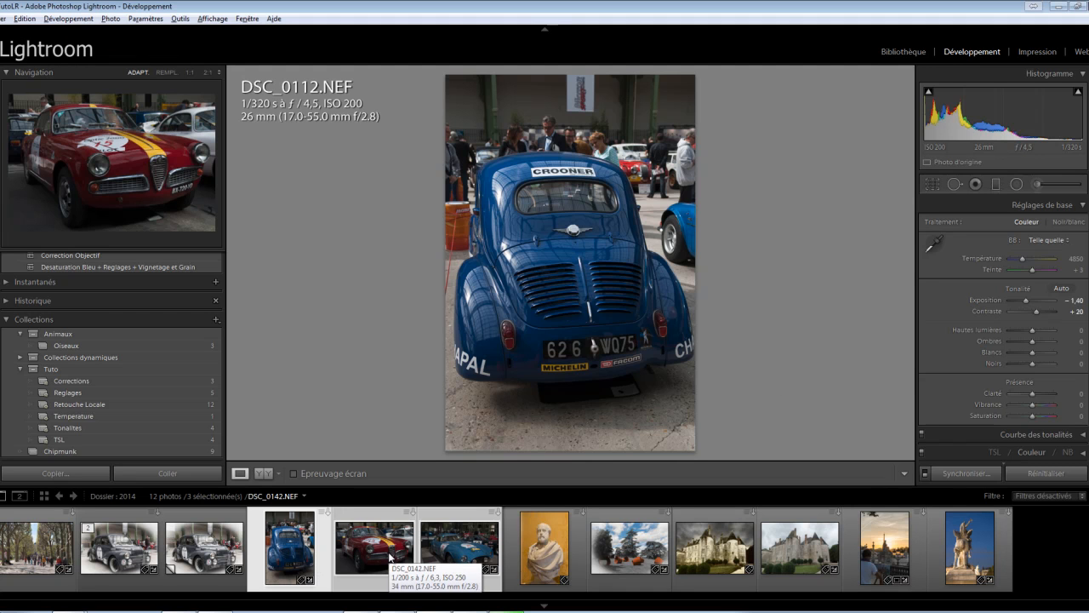
Step: Deselect the group and check the exposure and contrast values on each of the three car photos
left_click(532, 557)
left_click(296, 561)
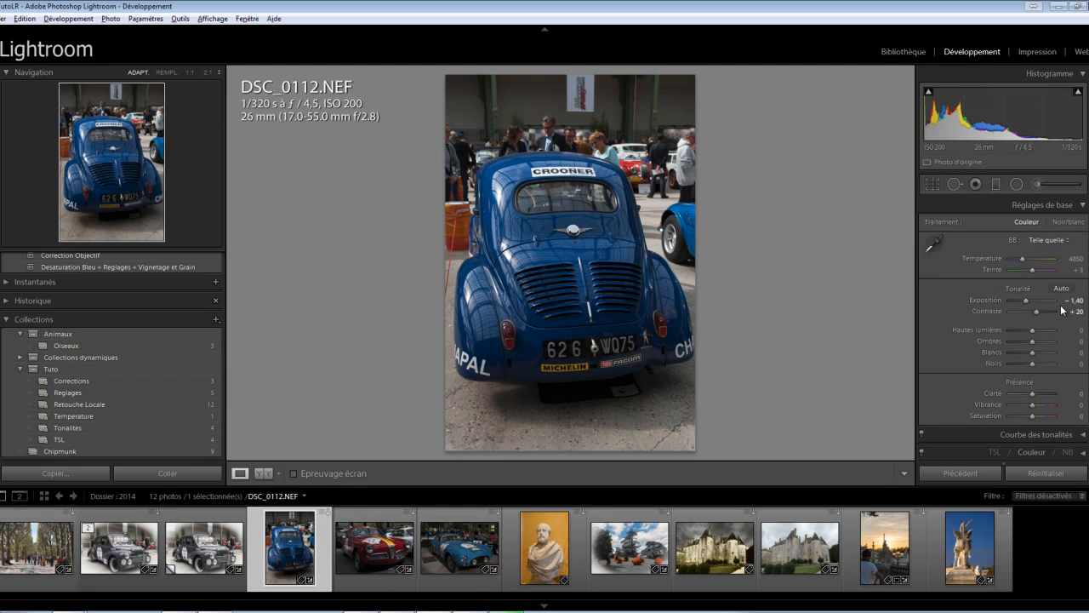
left_click(375, 554)
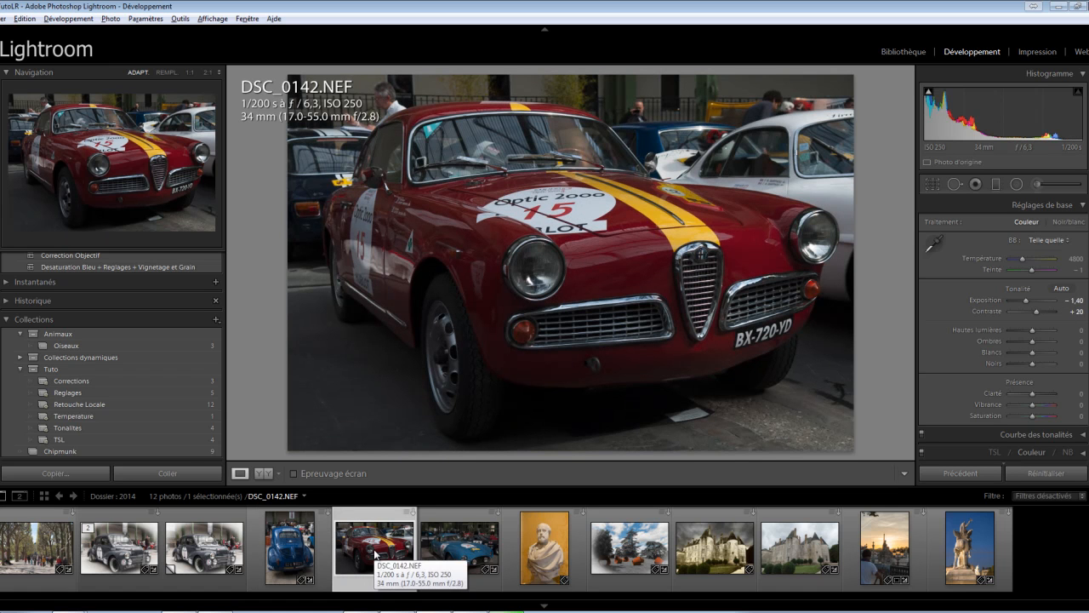
left_click(467, 549)
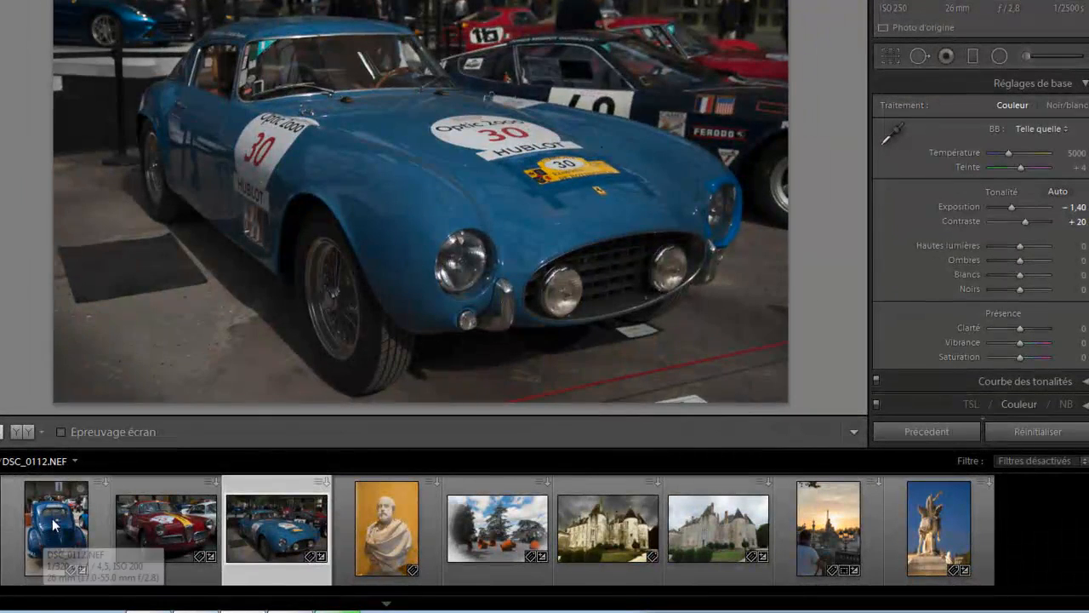
Step: Reset the develop settings of DSC_0112, DSC_0142 and DSC_0162 one after another
left_click(94, 531)
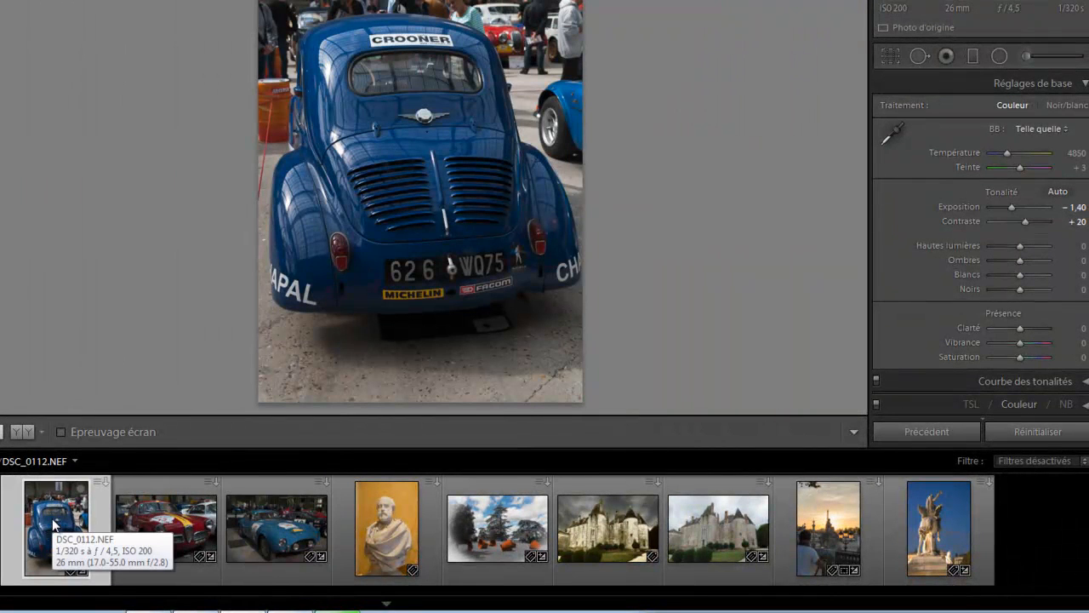
left_click(1031, 432)
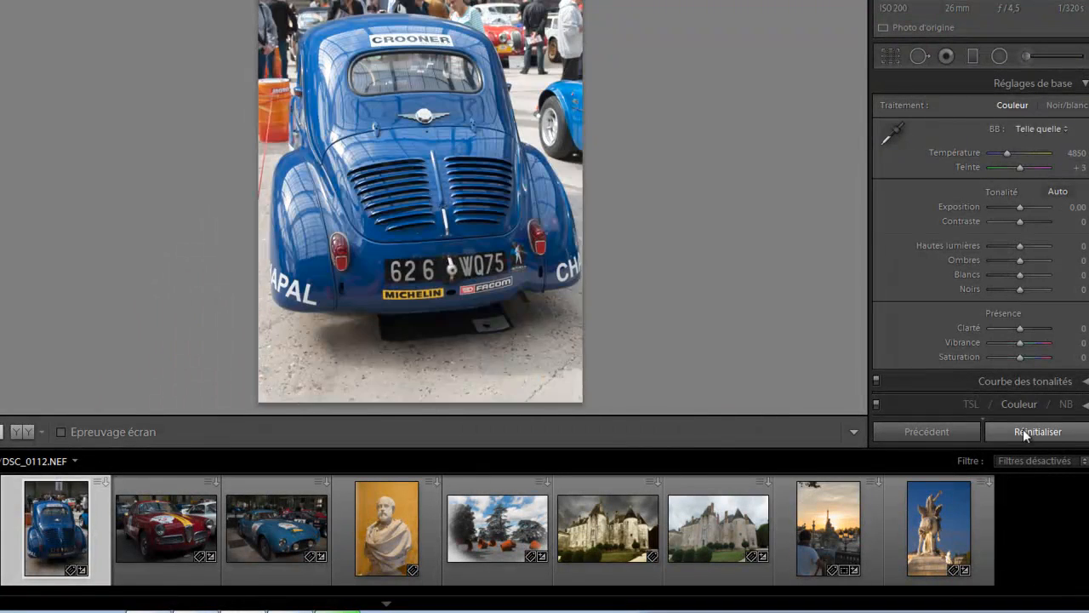
left_click(164, 548)
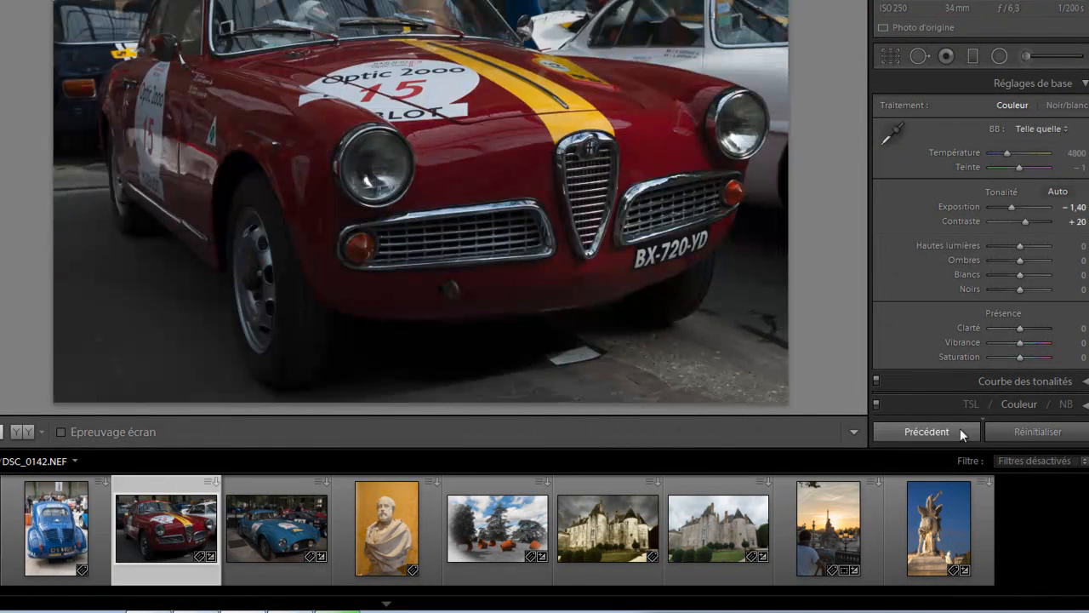
left_click(1020, 431)
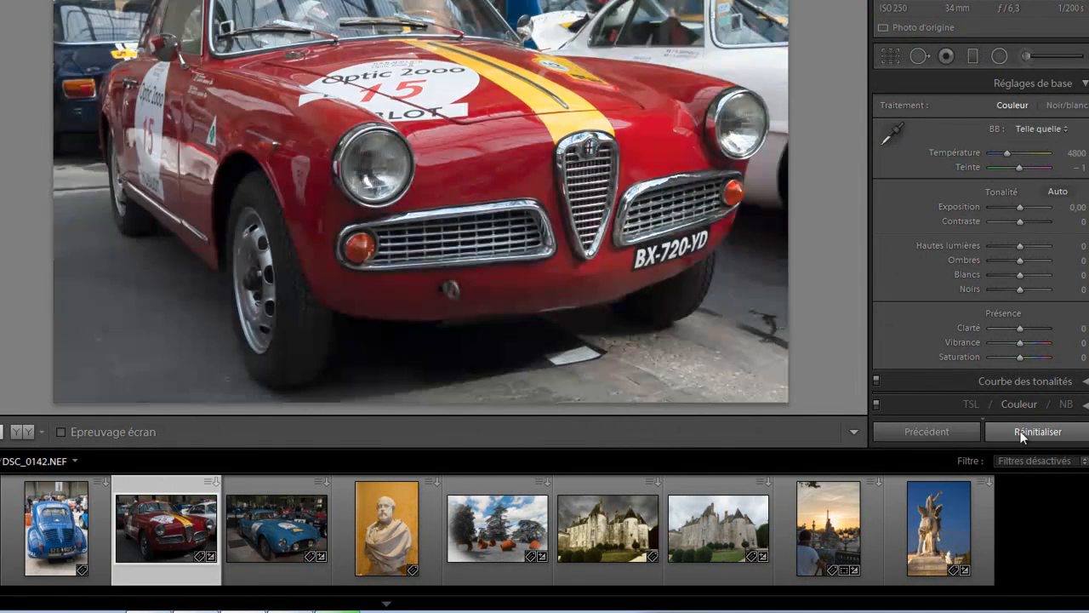
left_click(266, 532)
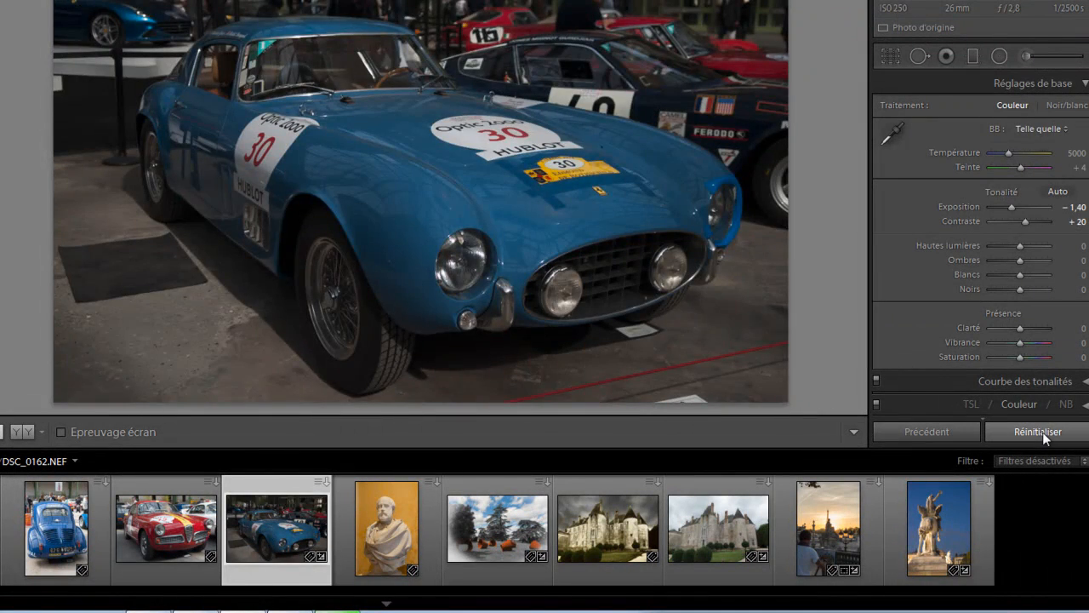
left_click(1039, 431)
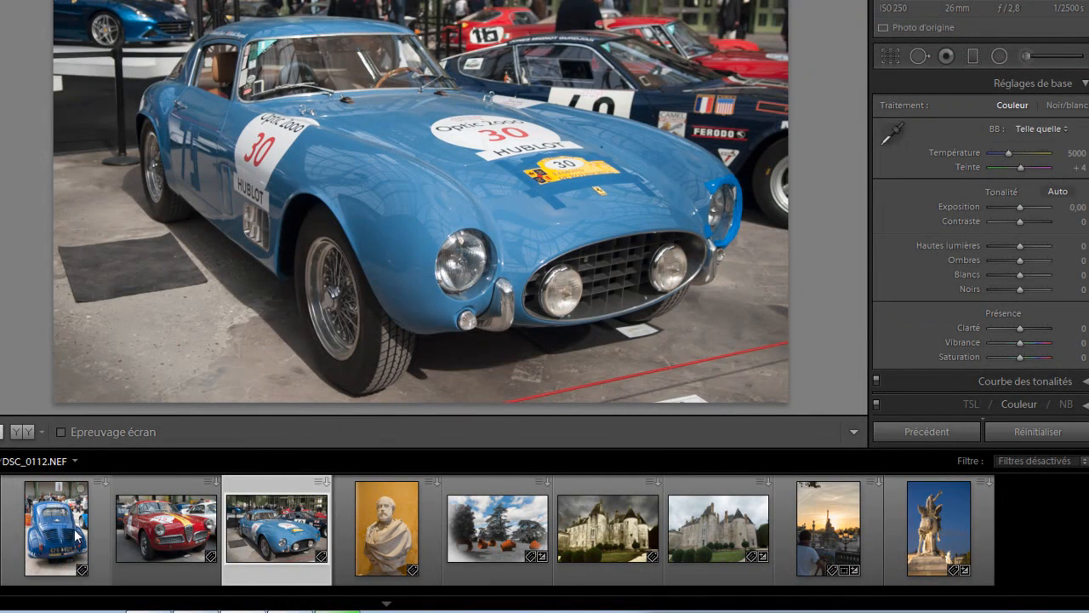
Step: Select the three car photos with automatic sync enabled and set their exposure to -1.80
left_click(62, 538)
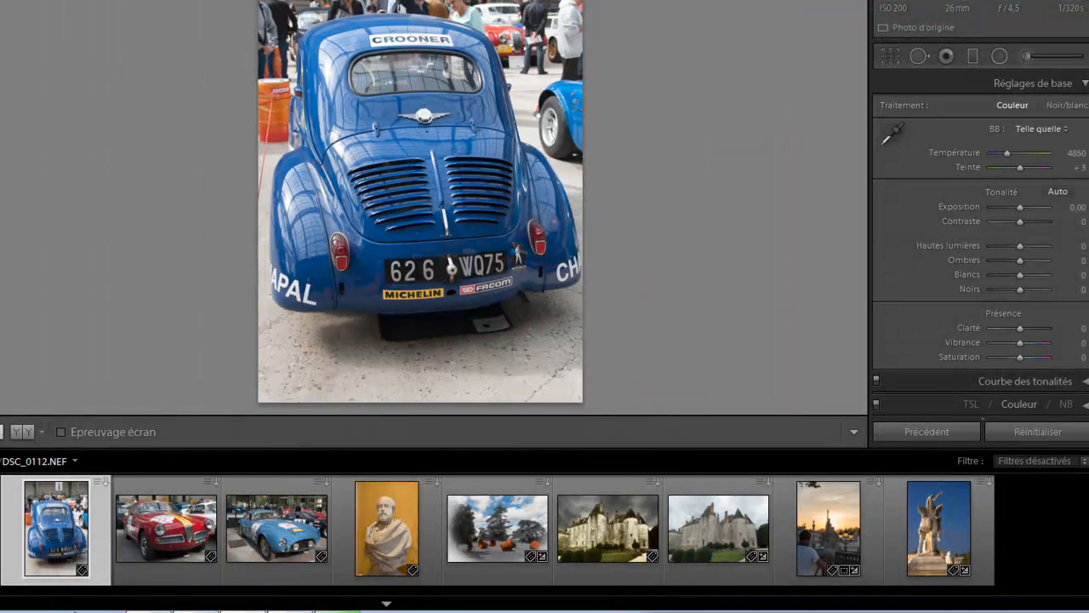
left_click(177, 545, "ctrl")
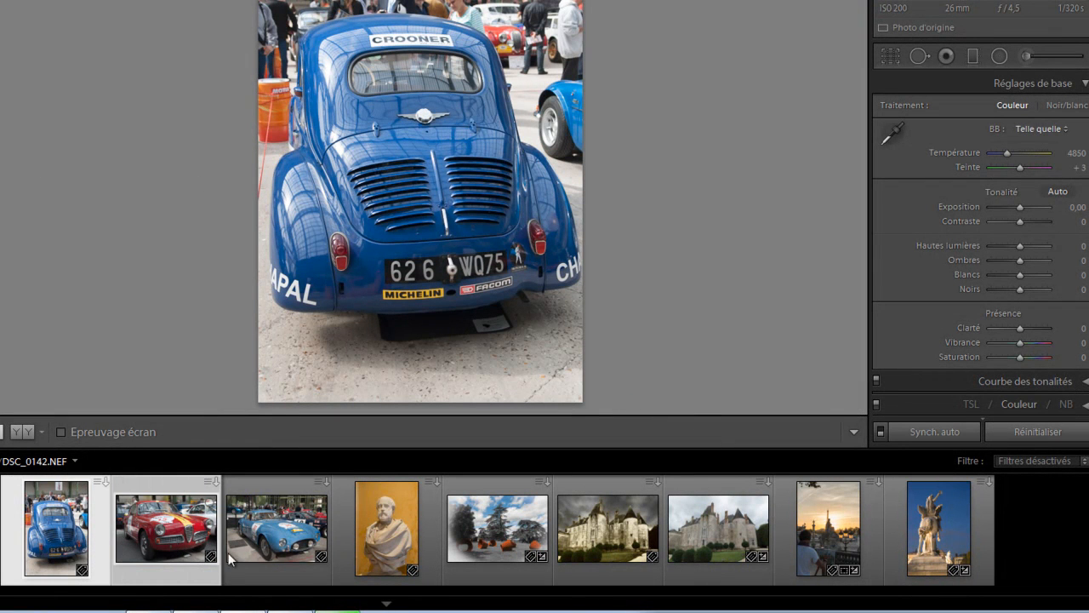
left_click(272, 543, "ctrl")
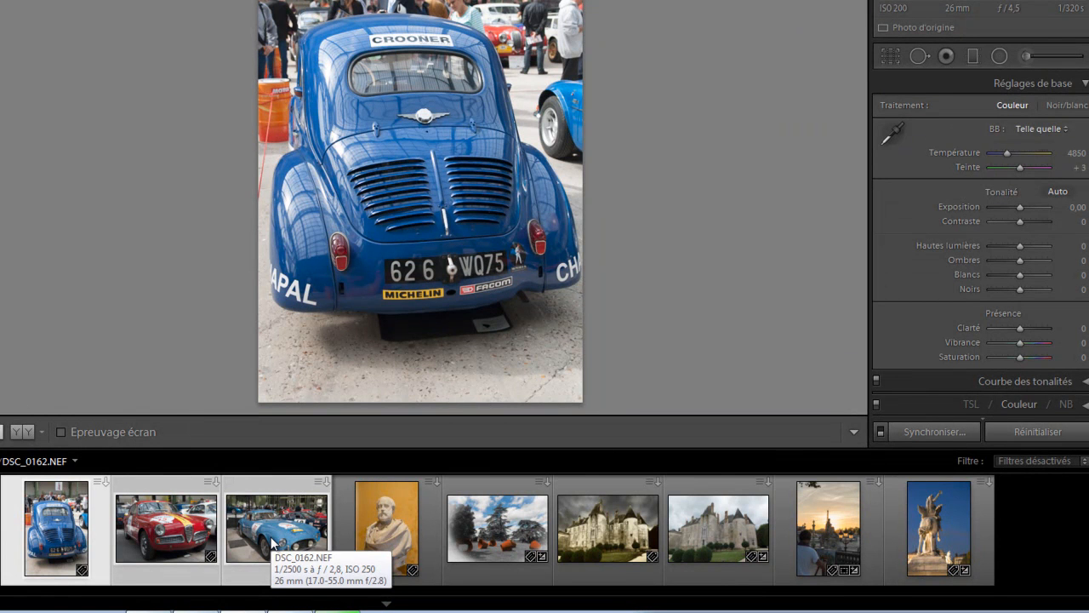
left_click(881, 432)
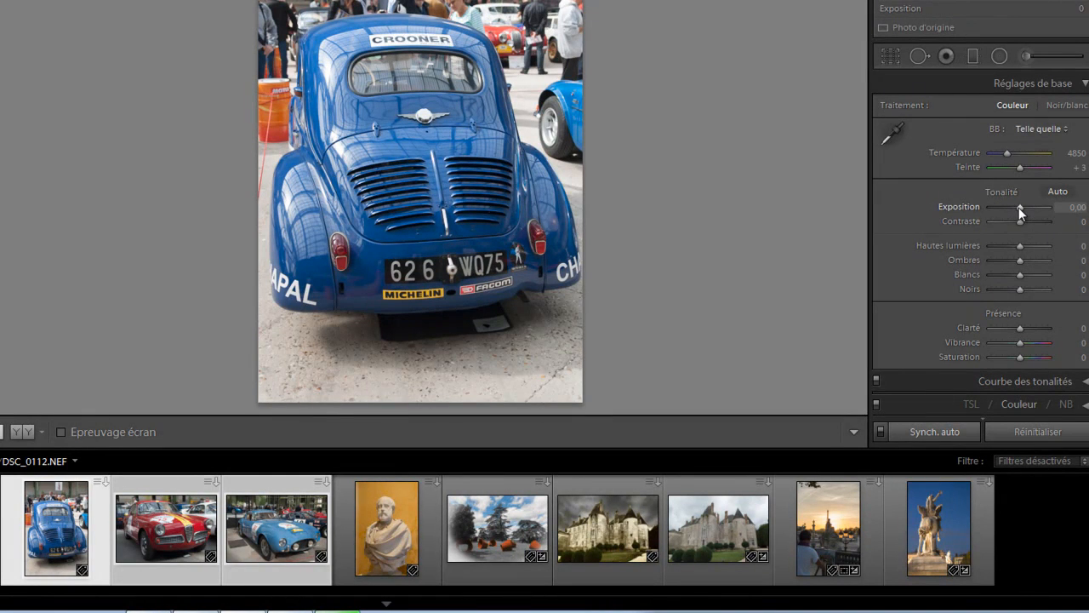
left_click_drag(1018, 206, 1008, 210)
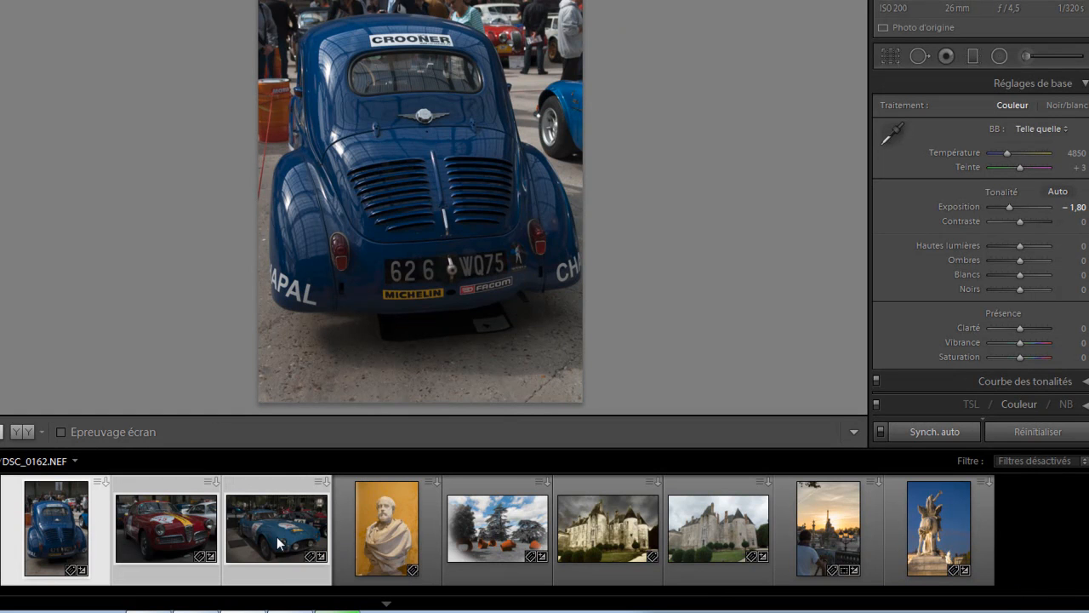
Step: Clear the selection and review the exposure of DSC_0112, DSC_0142 and DSC_0162 individually
mouse_move(276, 536)
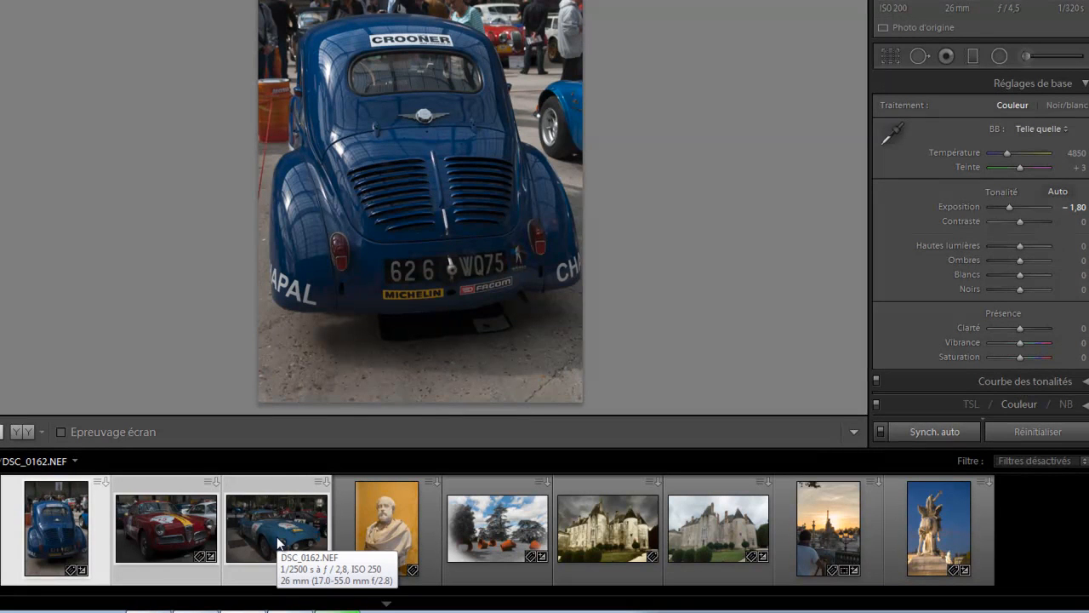
key("ctrl+d")
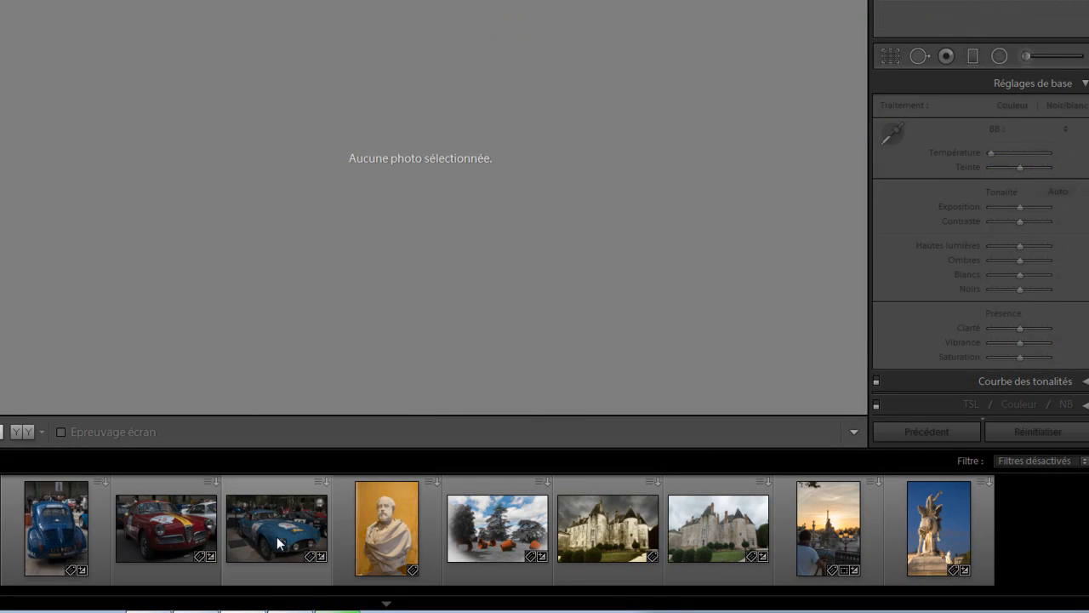
left_click(48, 535)
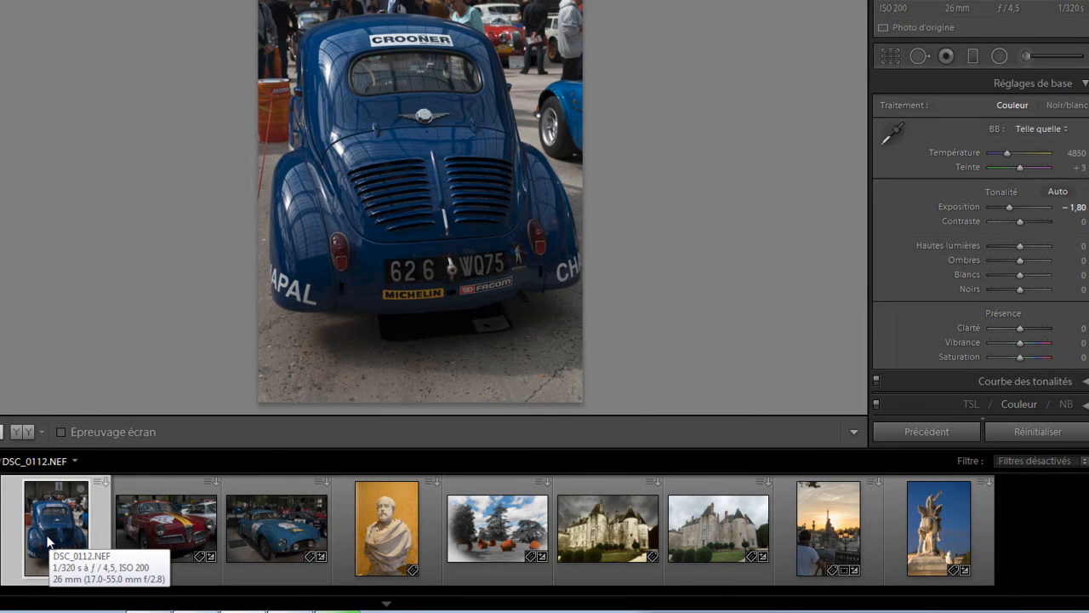
left_click(177, 532)
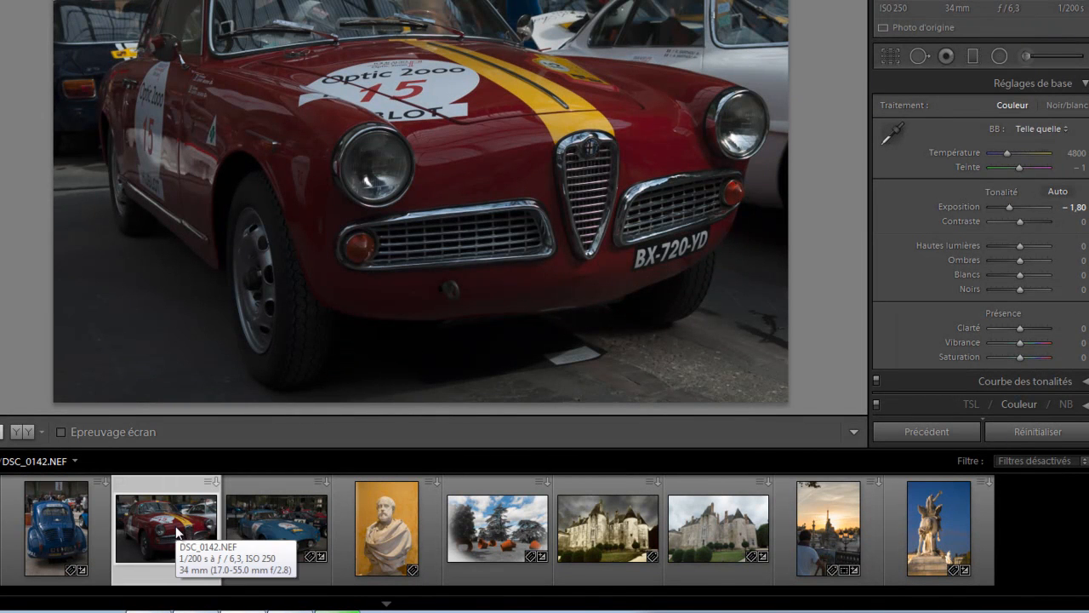
left_click(273, 530)
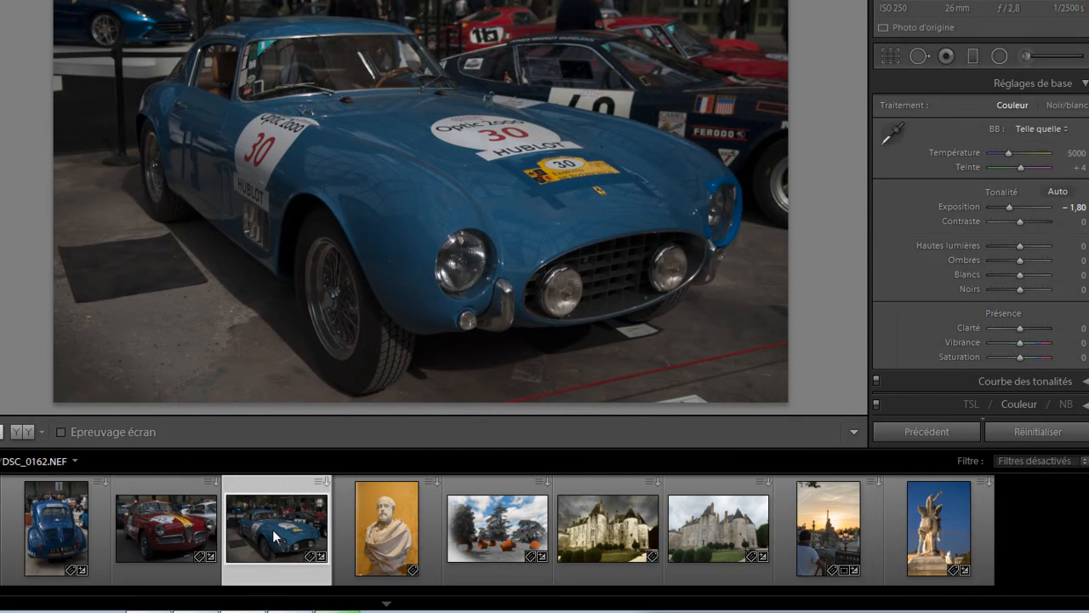